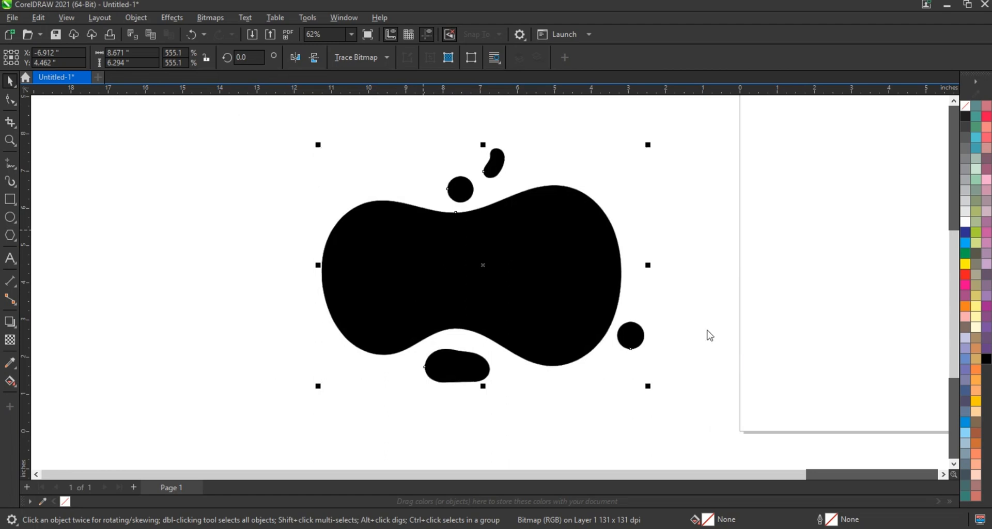
Delete the small circles and blobs around the large black shape, keeping only the large one.
scroll(708, 335, "down", 2)
mouse_move(574, 306)
left_mouse_down()
mouse_move(389, 303)
mouse_move(489, 282)
left_mouse_up()
left_click(582, 299)
key("Delete")
left_click_drag(391, 147, 499, 261)
key("Delete")
left_click_drag(627, 284, 416, 376)
key("Delete")
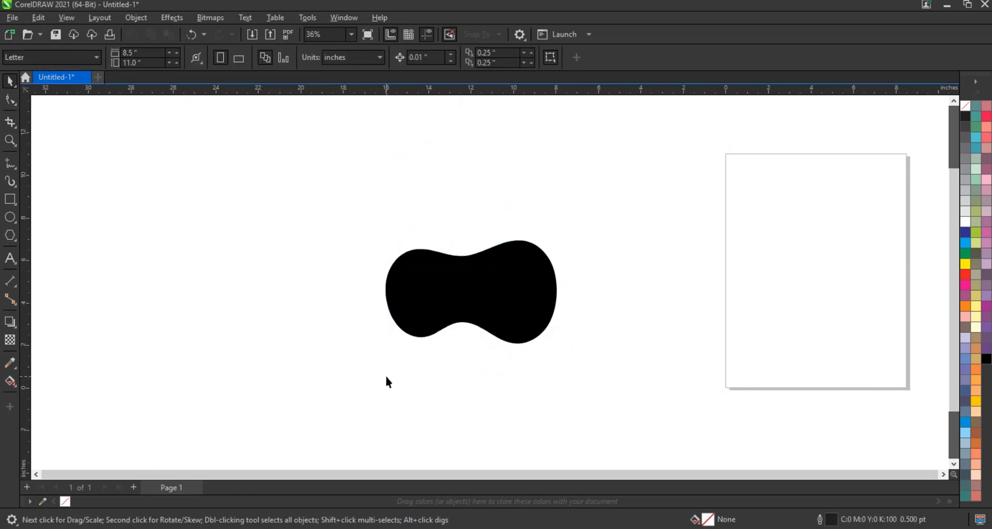
Remove the large shape's black fill and give it a black outline.
left_click(429, 318)
right_click(966, 107)
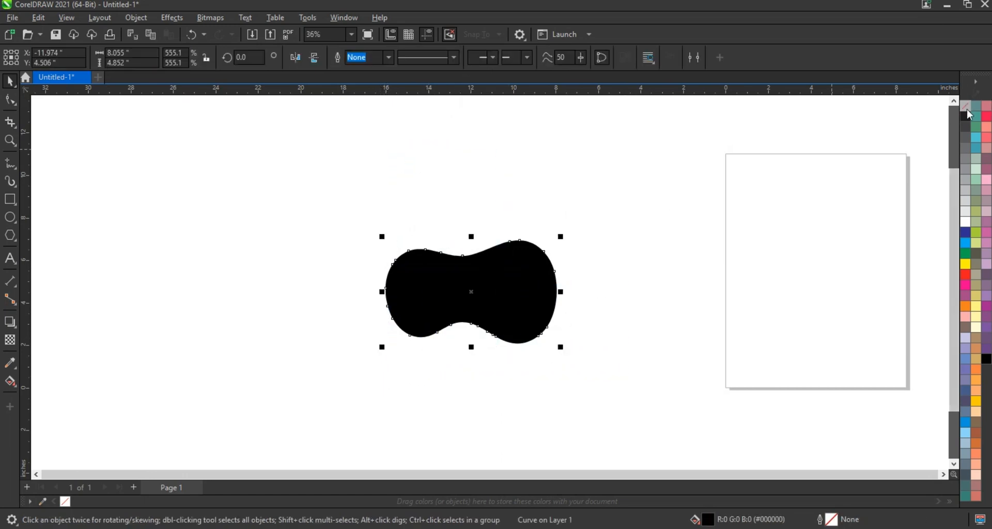
left_click(968, 107)
right_click(965, 116)
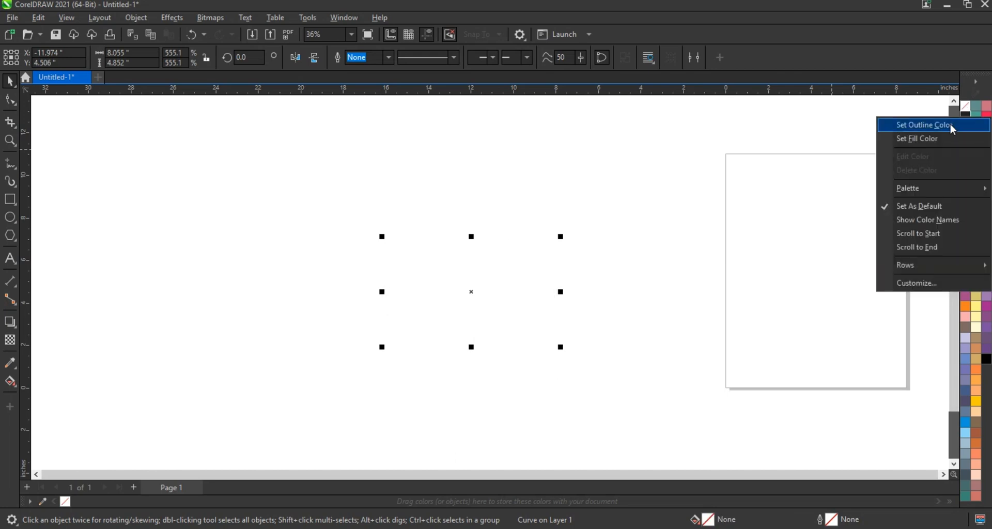
left_click(932, 125)
left_click(682, 163)
Set the shape's outline width to 2.0 pt.
left_click(508, 244)
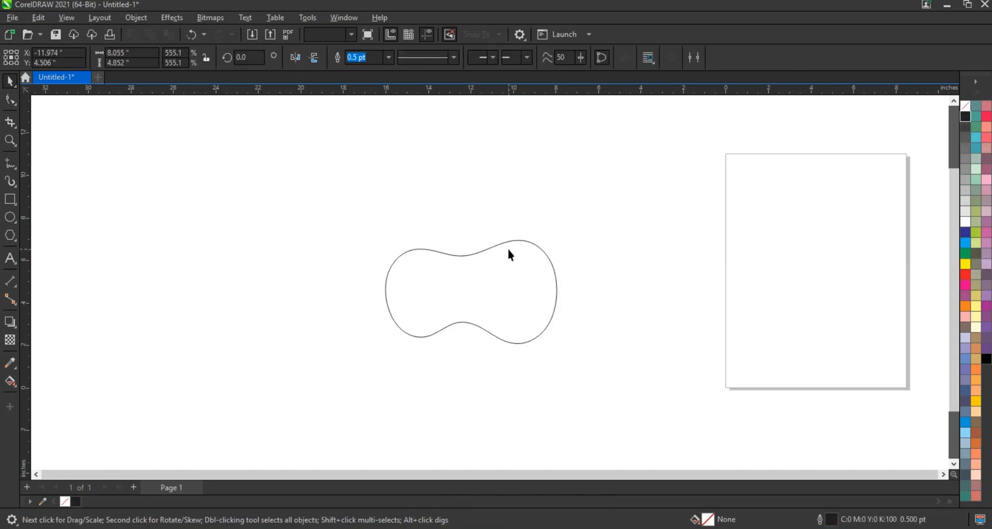
left_click(389, 57)
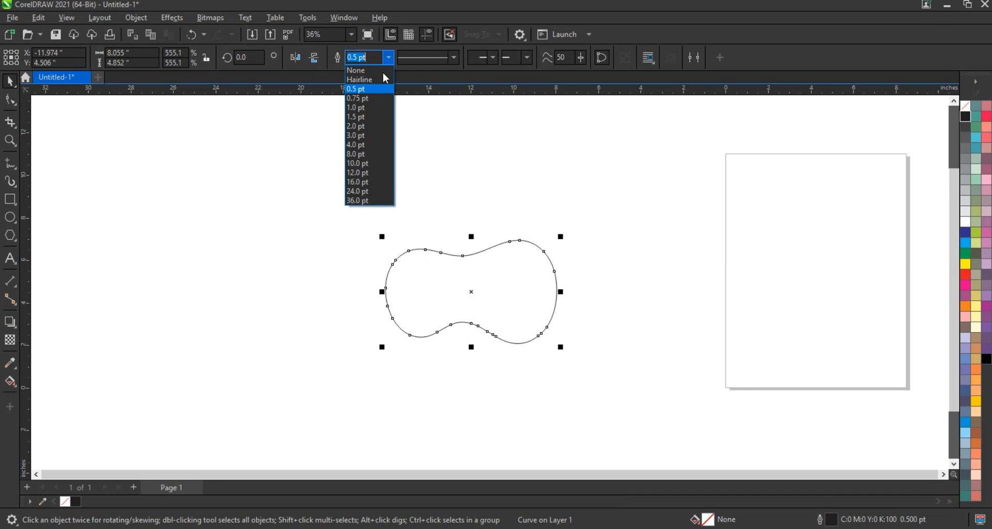
left_click(372, 130)
left_click(311, 232)
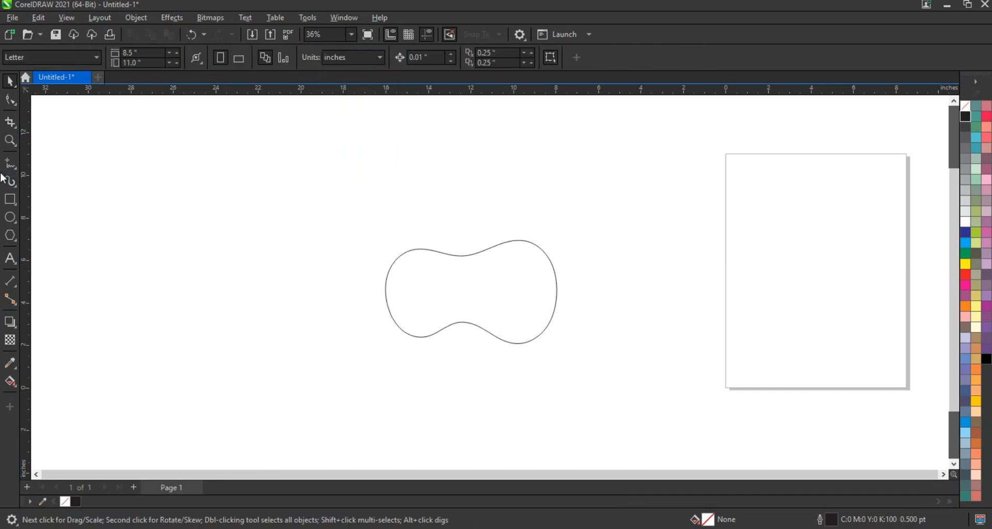
Add two-line artistic text beside the shape, reading "CREATIVETEXT" on the first line and "TYPOGRAPHY" on the second.
left_click(9, 140)
left_click_drag(77, 191, 661, 417)
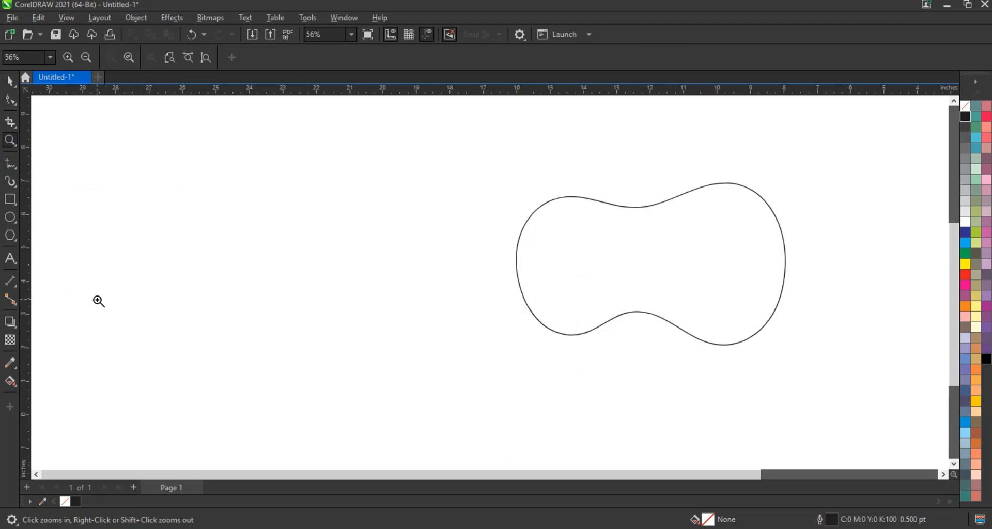
left_click(12, 260)
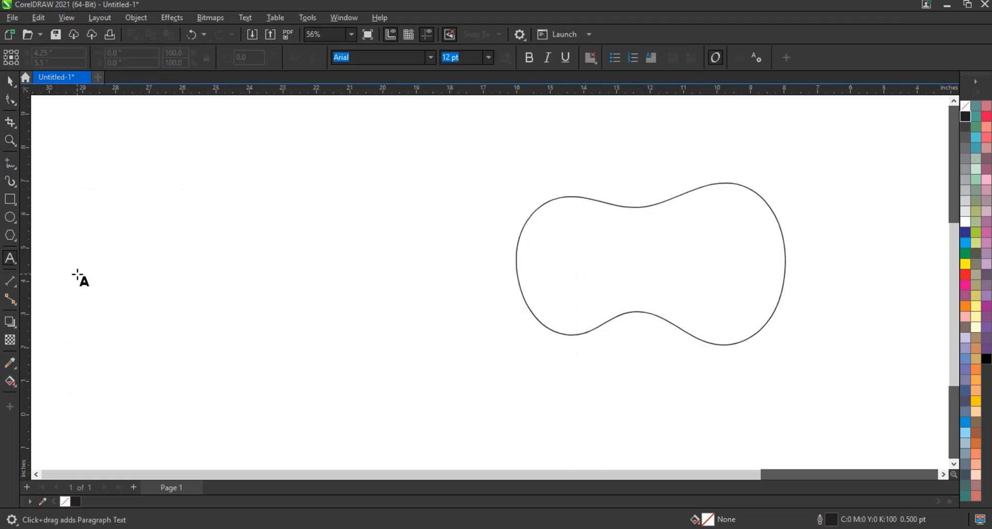
left_click(77, 274)
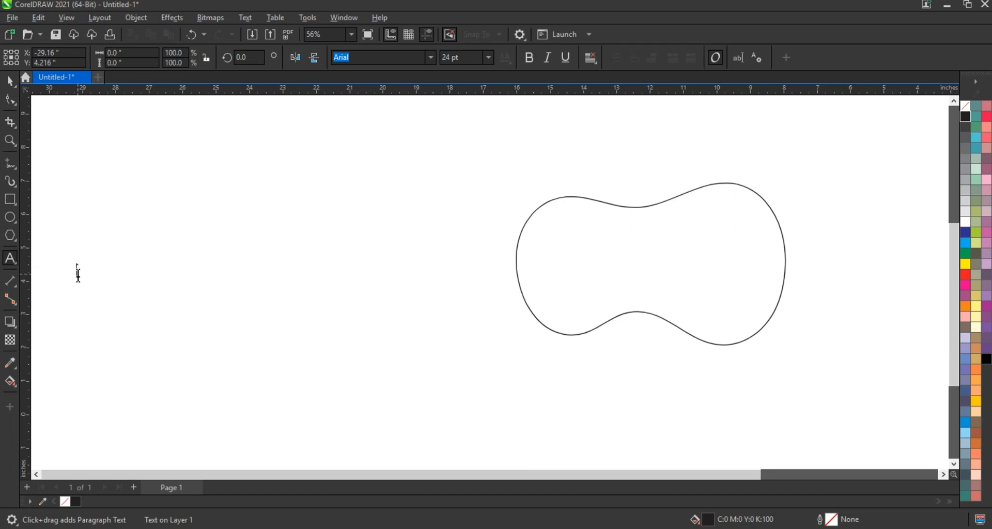
type("CREATIVE")
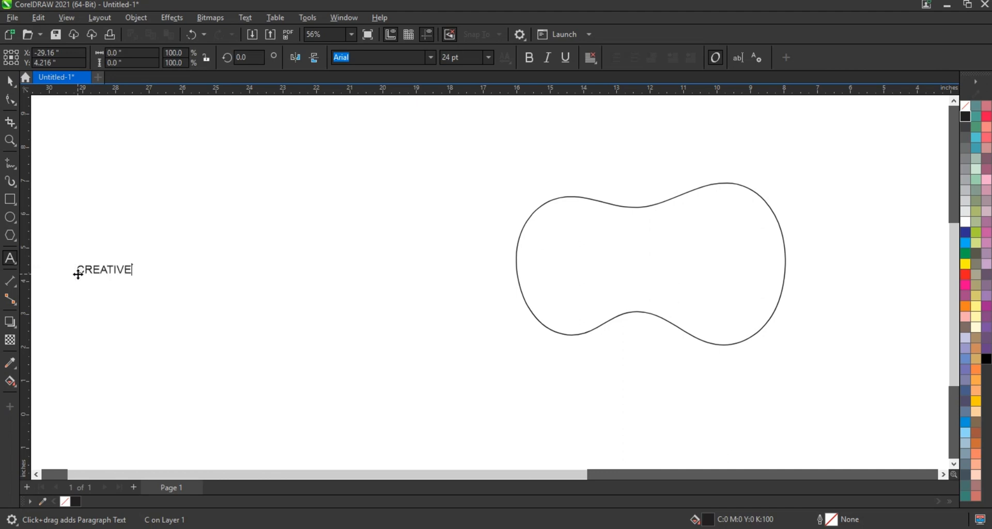
type("TEXT")
key("Return")
type("TYPOG")
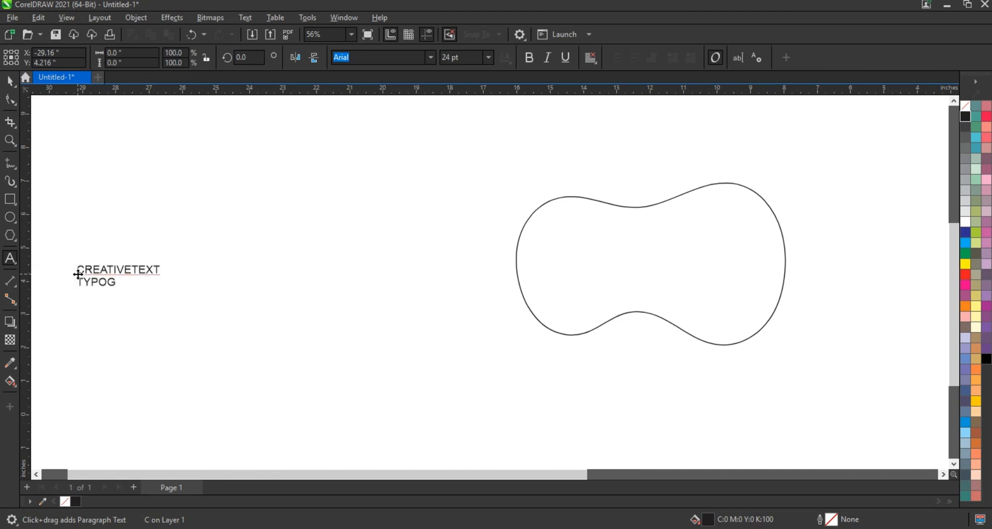
key("BackSpace")
key("BackSpace")
key("BackSpace")
key("Escape")
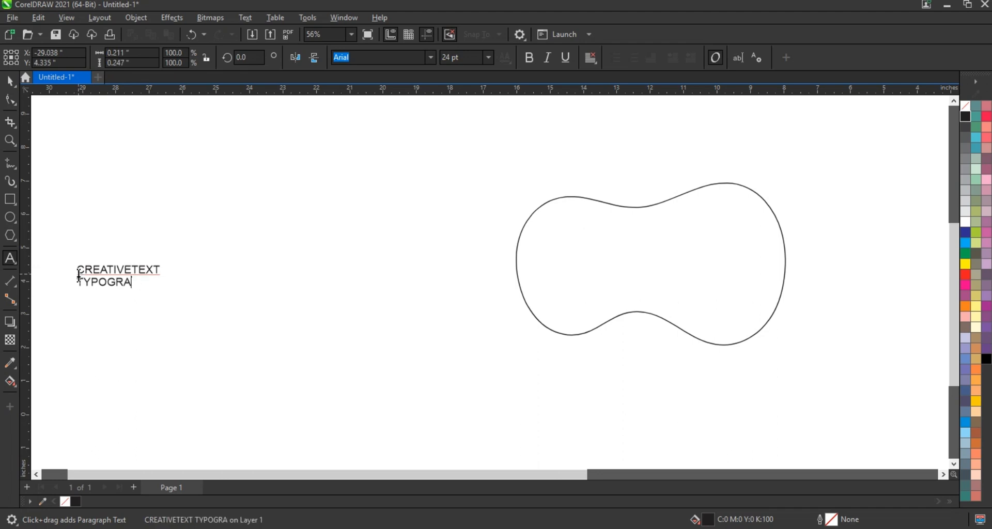
type("PHY")
Change the text's font to Bayside Demo and enlarge the text block to about 8.5 by 4.5 inches.
left_click(10, 81)
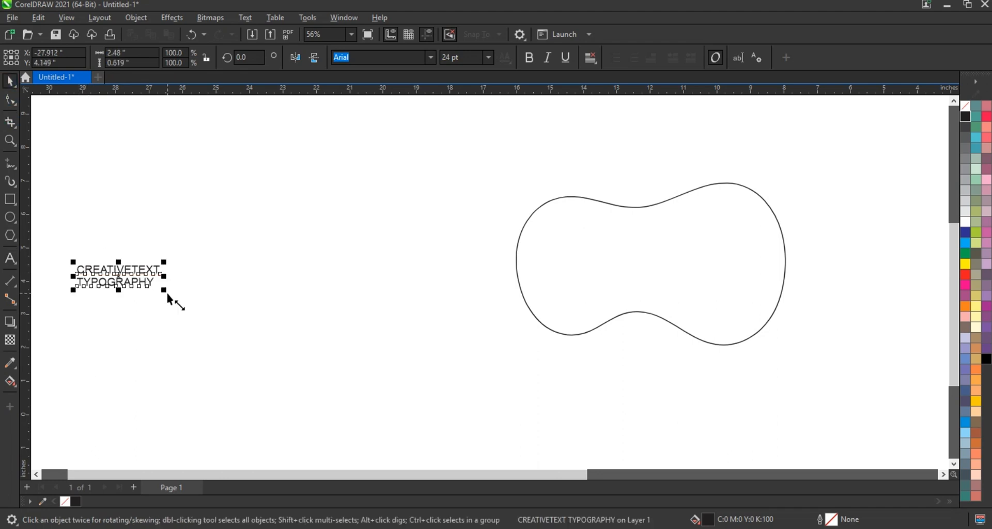
left_click_drag(168, 295, 371, 411)
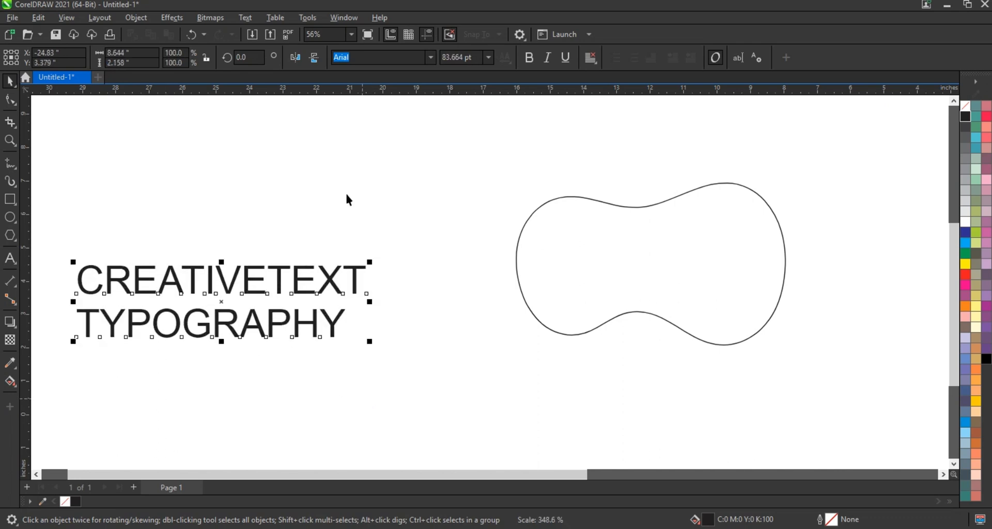
left_click(431, 57)
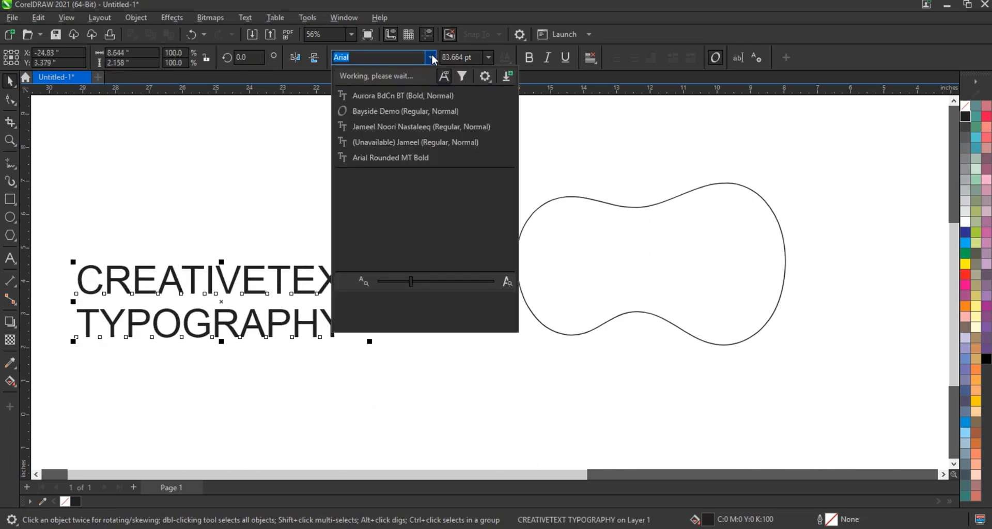
left_click(387, 115)
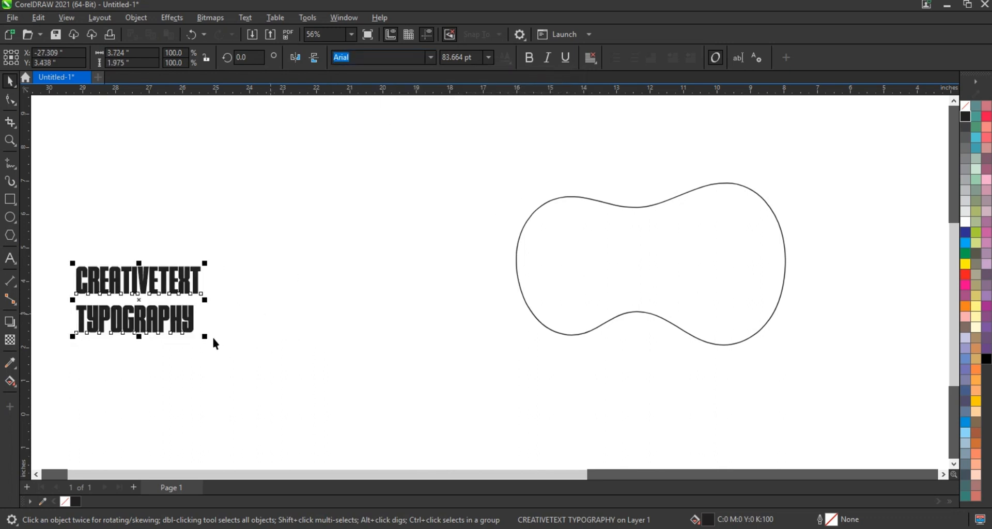
left_click_drag(212, 338, 381, 427)
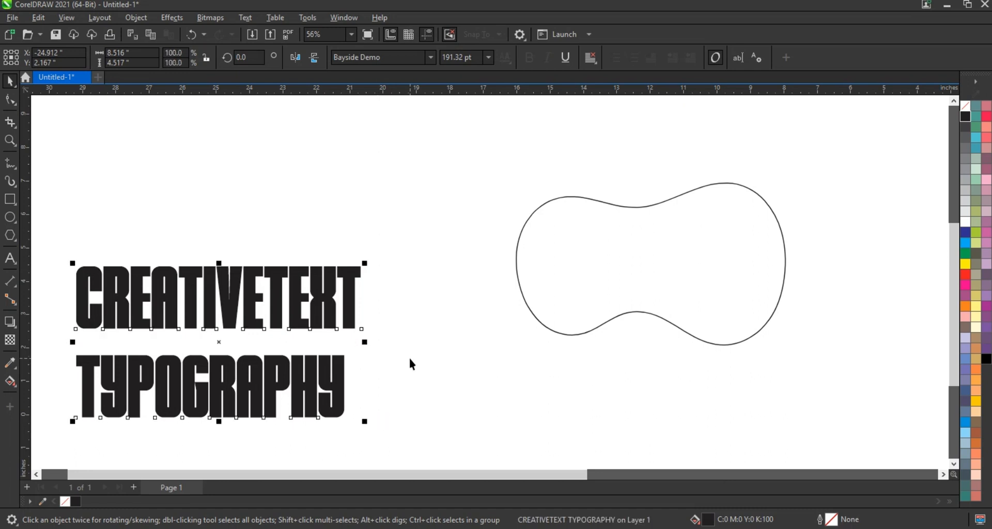
Break the two-line text apart into separate CREATIVETEXT and TYPOGRAPHY objects.
left_click(137, 17)
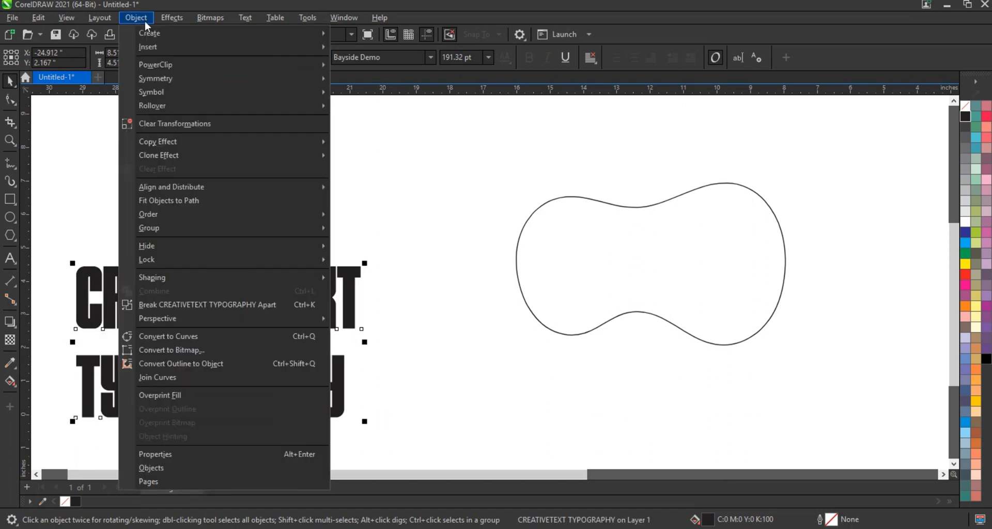
left_click(153, 306)
left_click(208, 200)
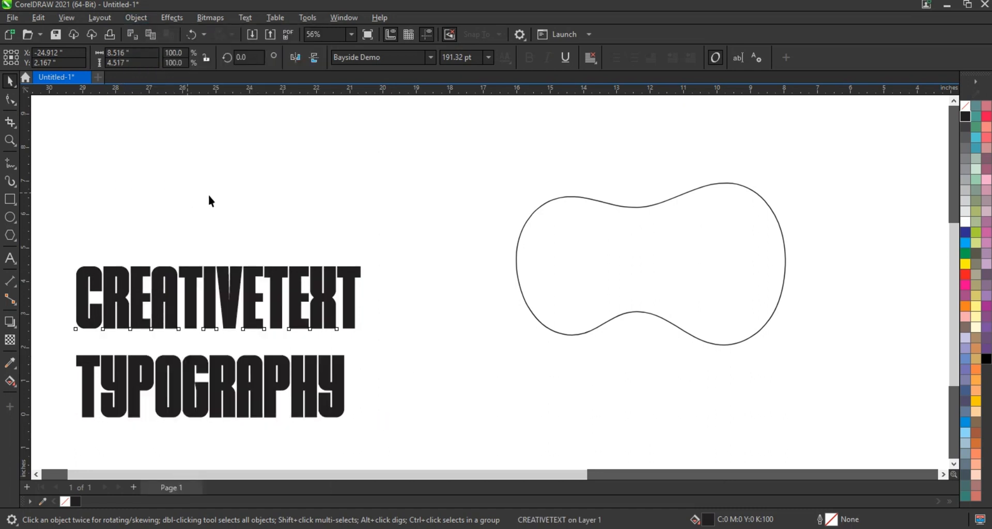
Move the outlined shape closer to the text and scale it up slightly.
left_click(681, 309)
left_click_drag(681, 308, 572, 352)
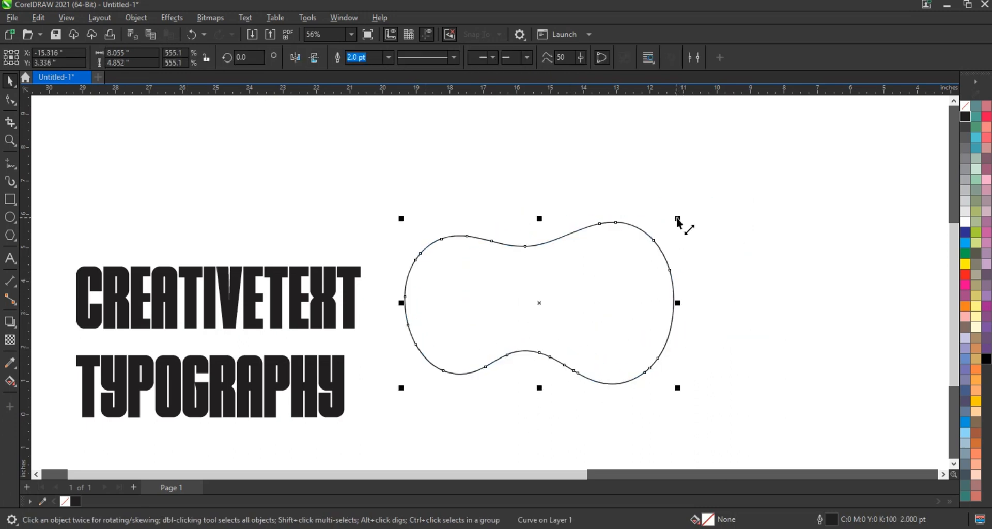
left_click_drag(678, 219, 717, 197)
left_click(72, 210)
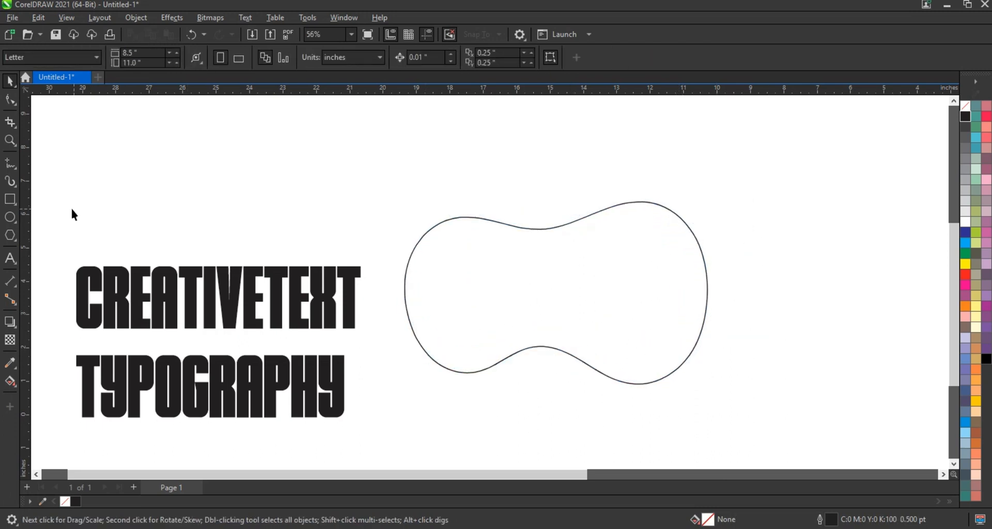
Draw a nearly horizontal freehand line about 10 inches long across the middle of the outlined shape, extending past both sides.
left_click(9, 165)
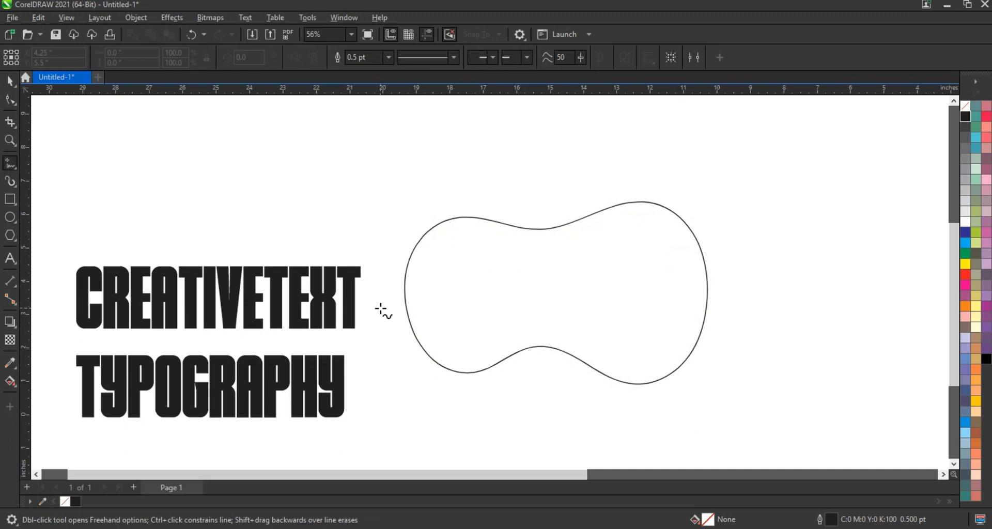
left_click(390, 309)
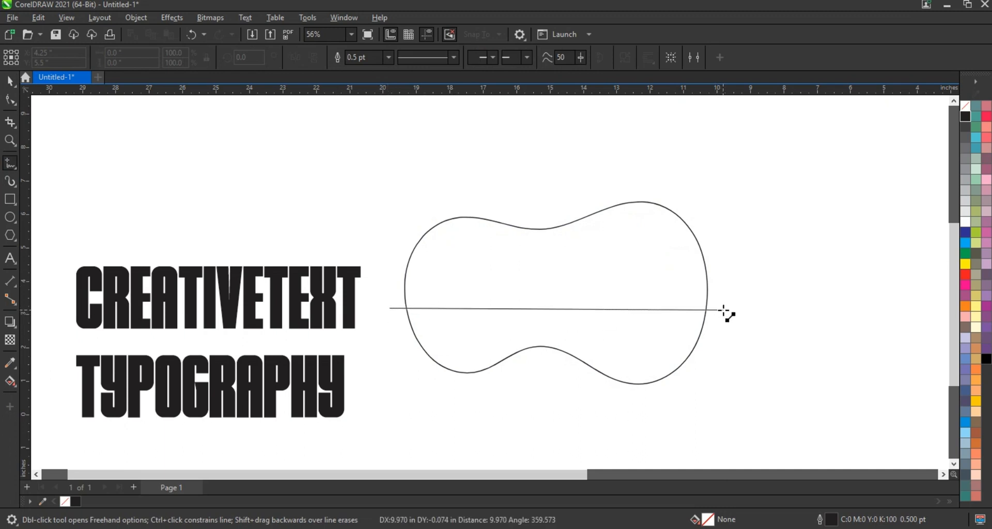
left_click(724, 309)
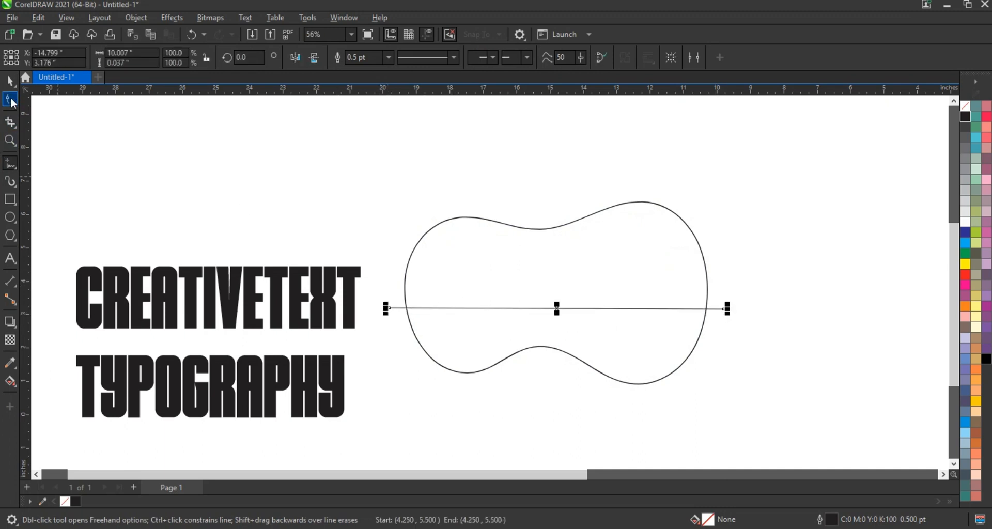
Convert the line to a curve and bend it into a gentle S-wave, dipping at the left and rising at the right.
left_click(10, 100)
left_click_drag(358, 266, 797, 376)
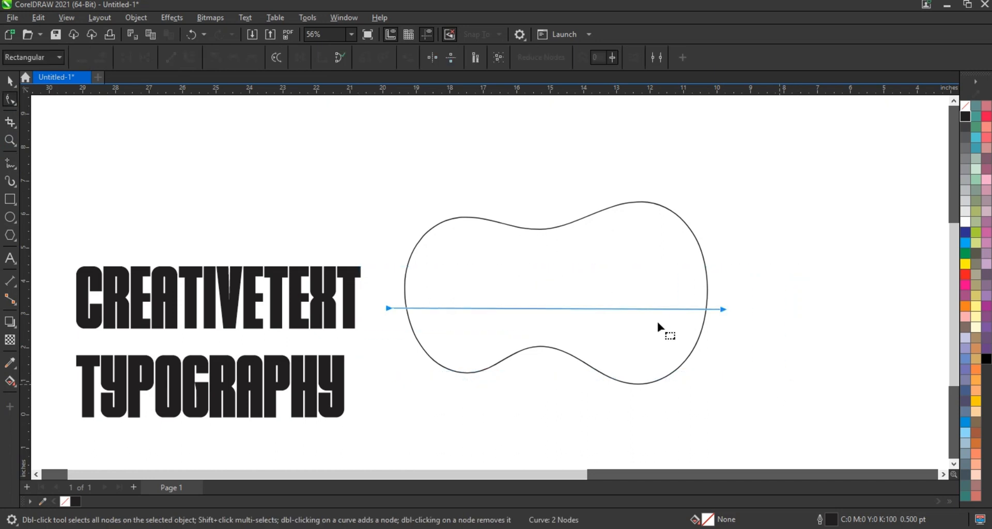
left_click(724, 310)
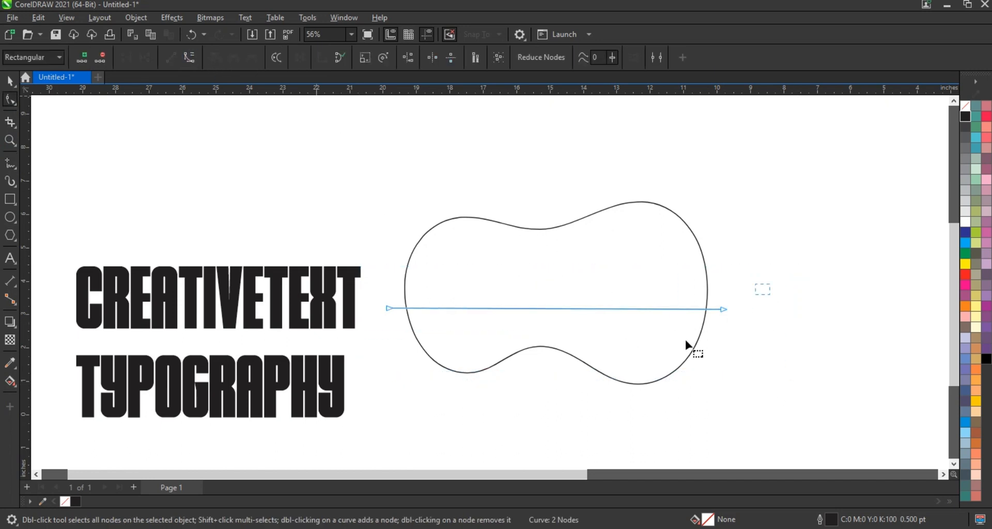
left_click_drag(615, 310, 622, 257)
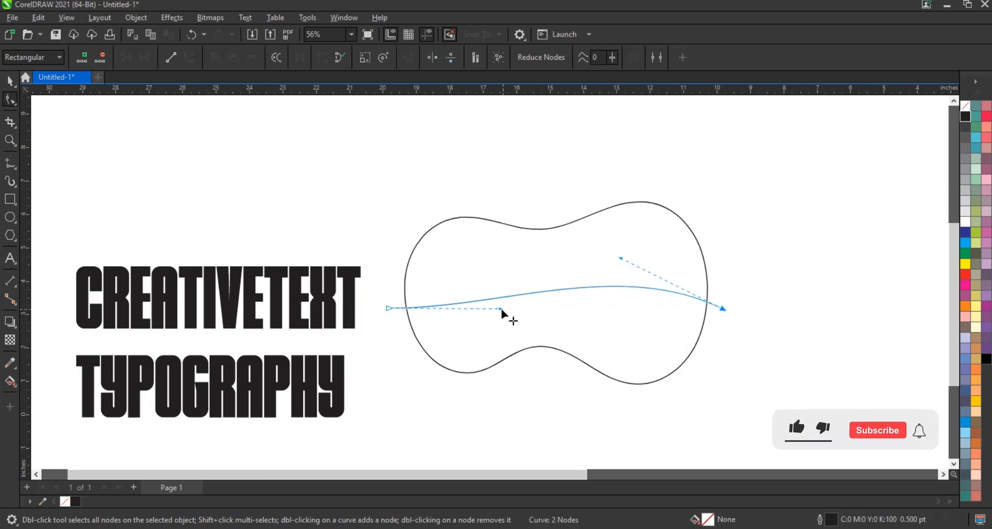
left_click_drag(500, 308, 500, 331)
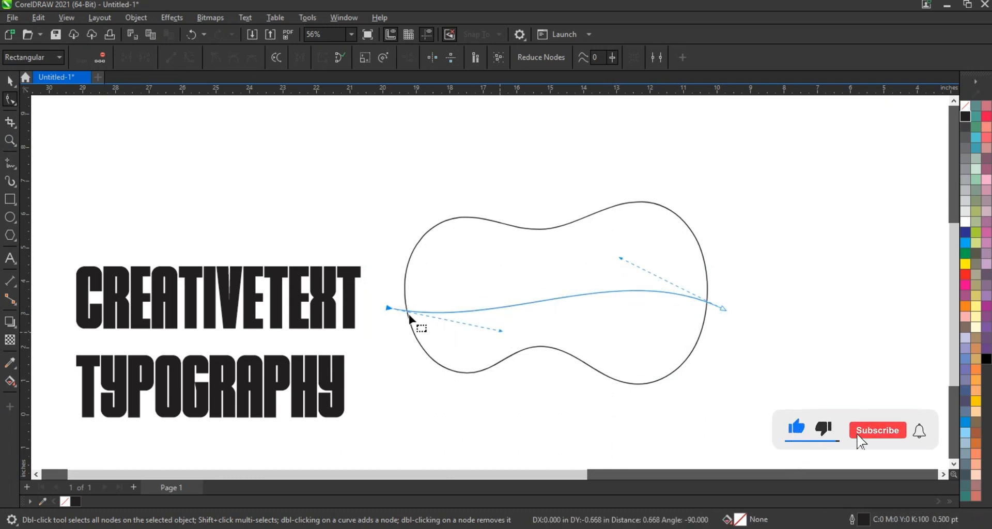
Refine the wave by raising its left end node slightly, lowering its right end node and adjusting both curve handles.
left_click_drag(388, 309, 388, 300)
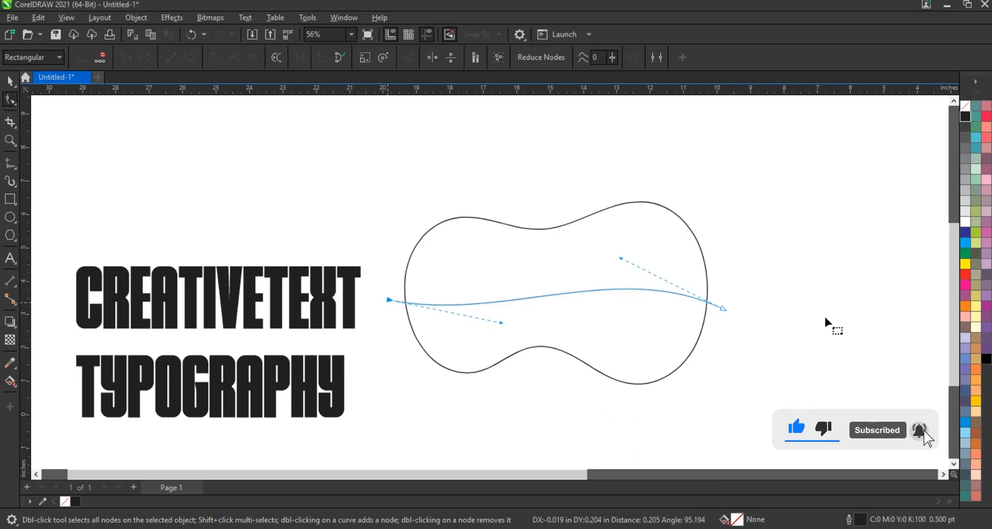
left_click_drag(724, 310, 716, 321)
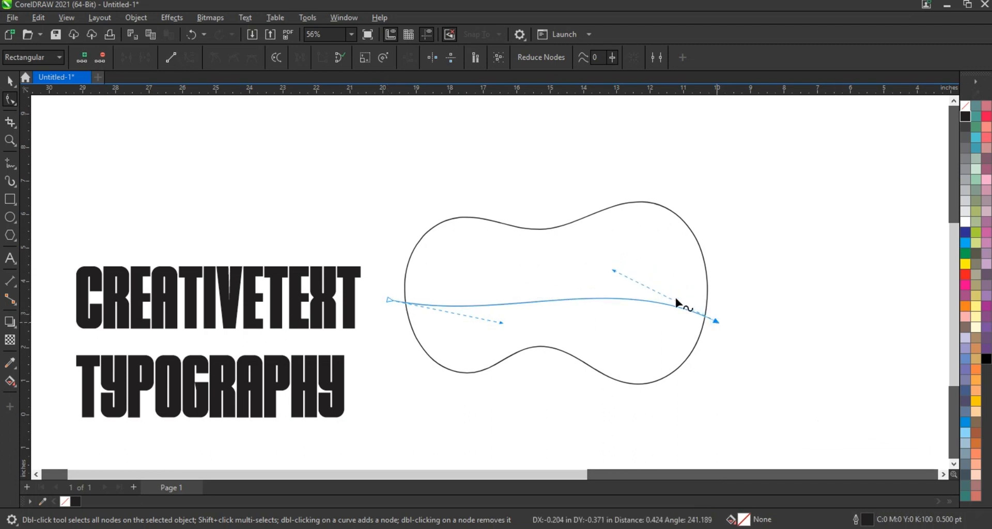
left_click_drag(616, 266, 622, 244)
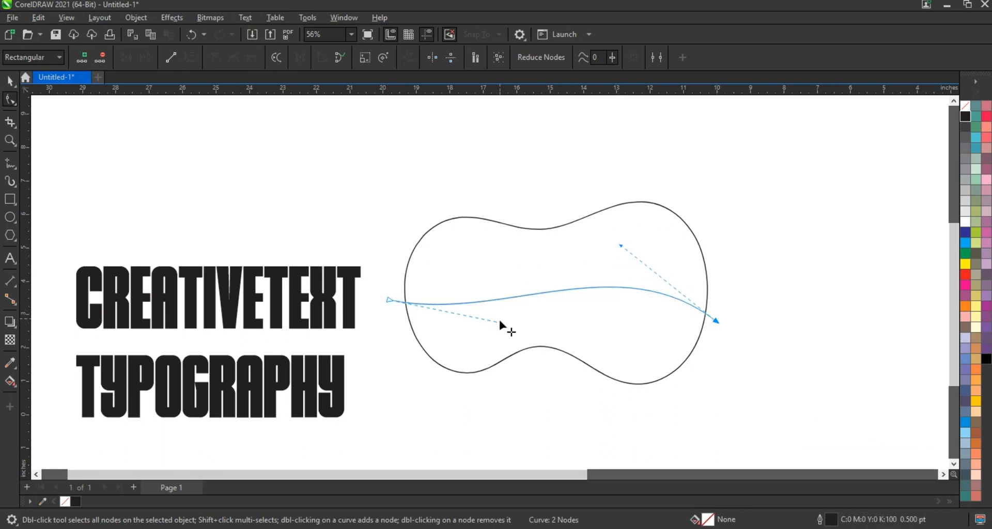
left_click_drag(501, 322, 501, 325)
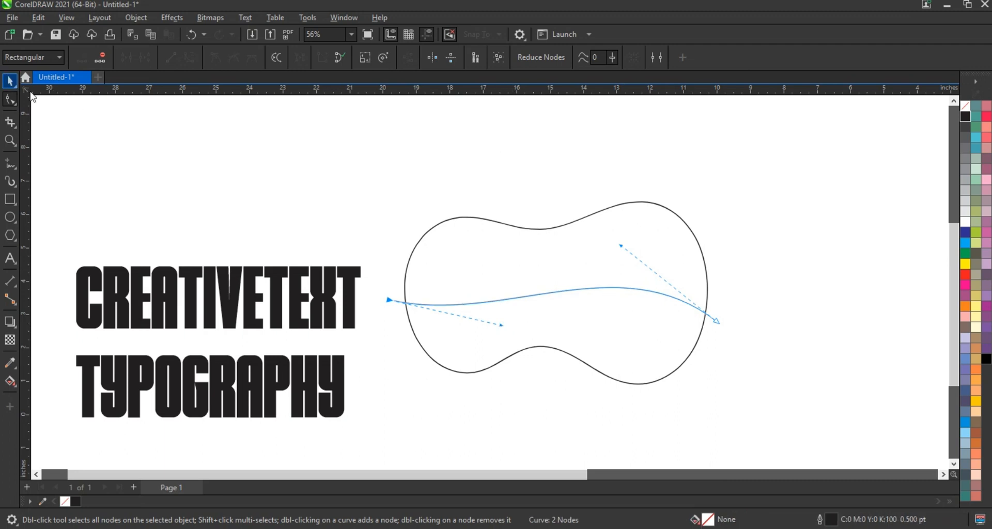
Duplicate the wave curve with a small vertical offset so two parallel curves cross the shape.
left_click(10, 81)
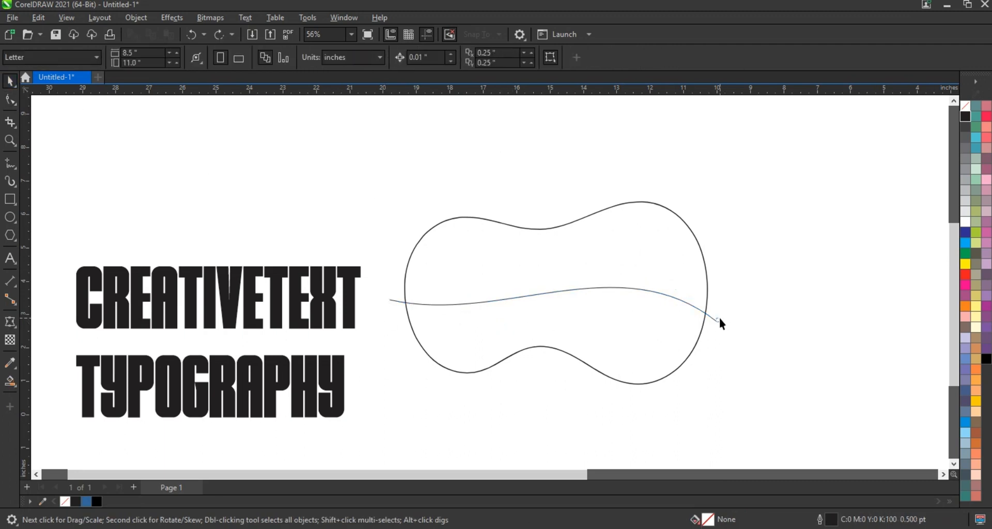
left_click_drag(717, 323, 717, 338)
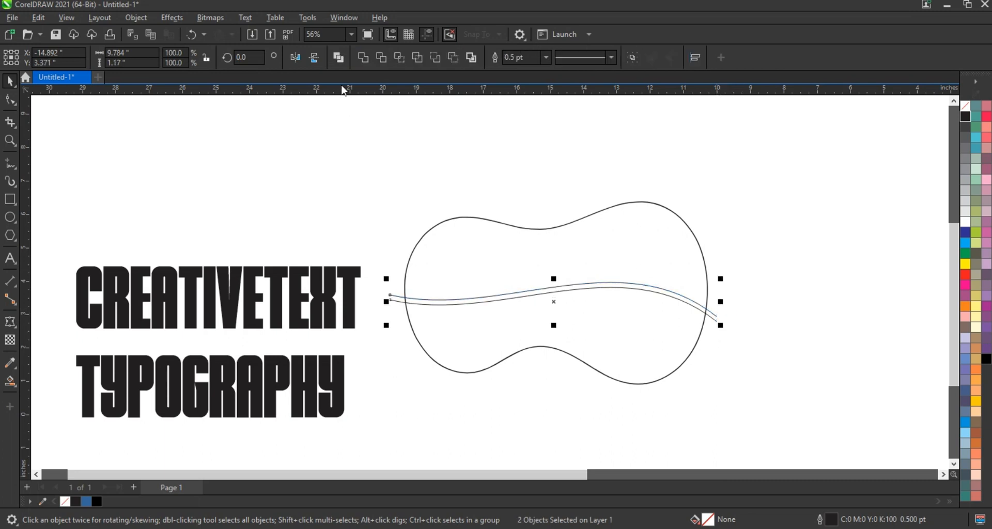
Smart Fill the regions of the outlined shape above and below the wavy gap with blue (#336699).
left_click(328, 298)
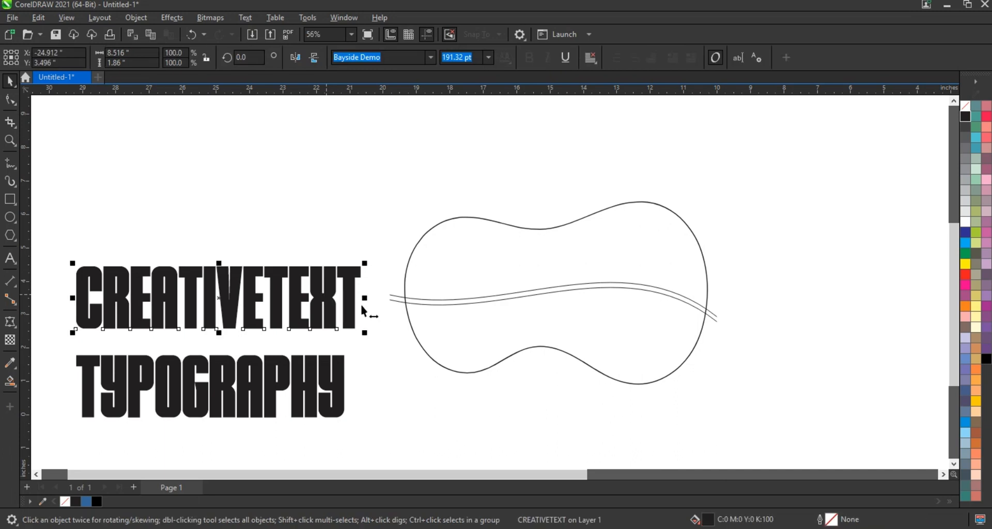
left_click(9, 383)
left_click(450, 254)
left_click(437, 325)
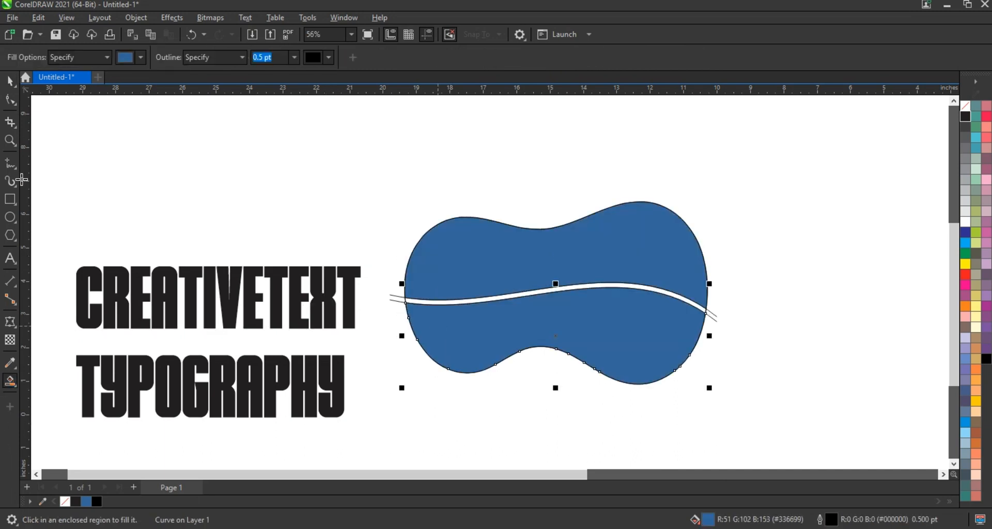
Delete the two wave curves and the original outline, keeping only the two blue filled halves.
left_click(12, 80)
left_click(393, 303)
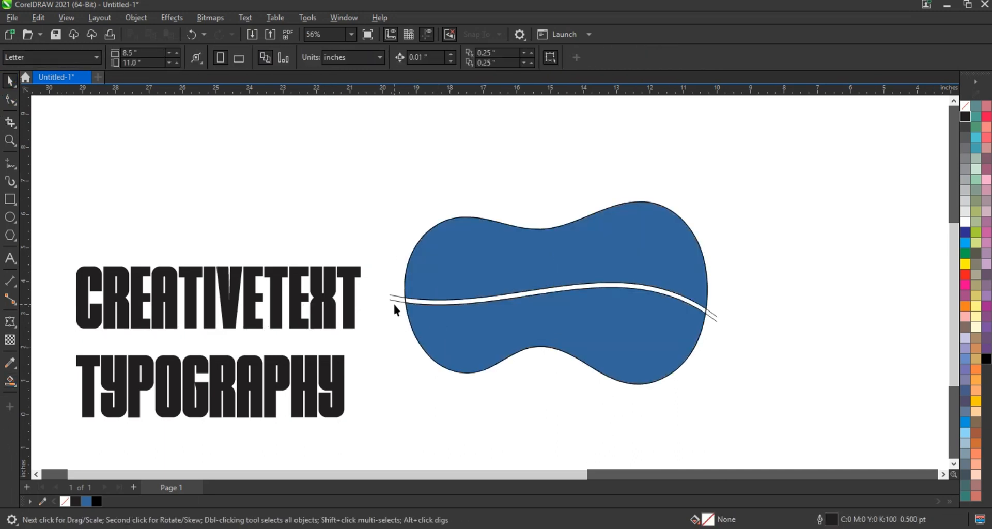
key("Delete")
left_click(405, 300)
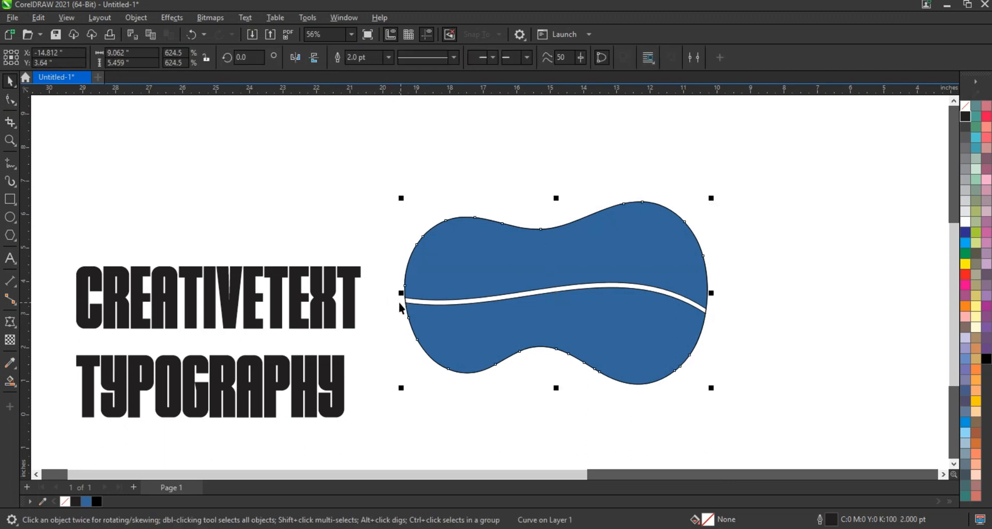
key("Delete")
left_click(446, 289)
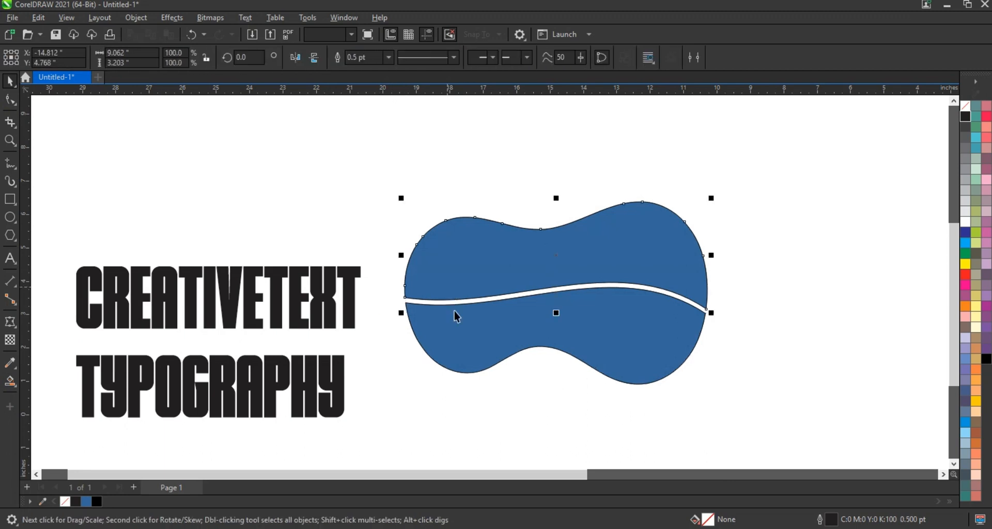
Fill both words, CREATIVETEXT and TYPOGRAPHY, with rich black (C:100 M:100 Y:100 K:100).
left_click(335, 325)
left_click(342, 364, "shift")
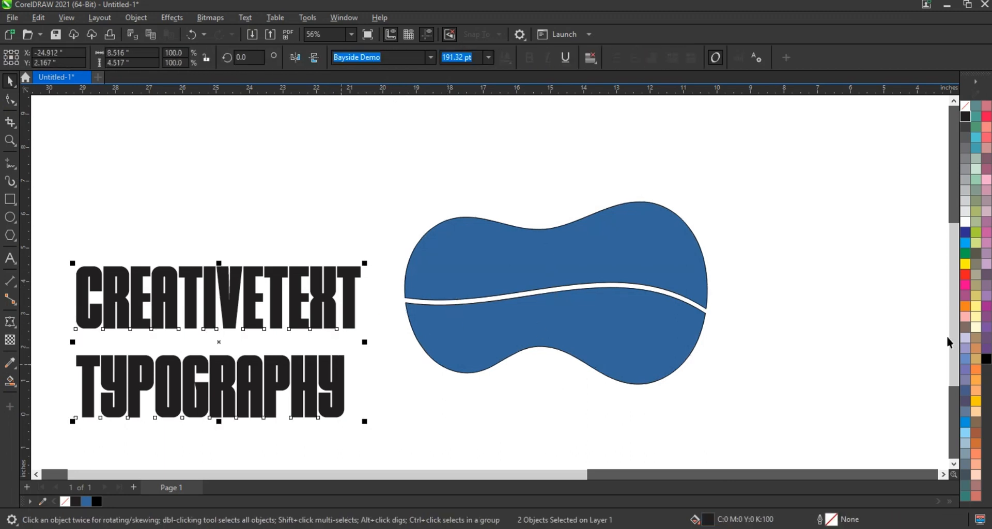
left_click(987, 361)
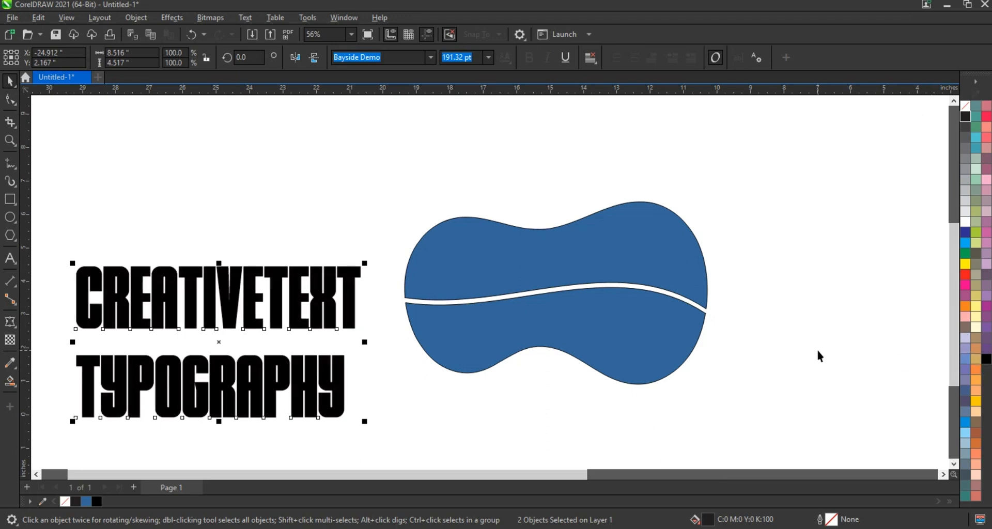
left_click(818, 352)
Apply an envelope to CREATIVETEXT that takes its shape from the upper blue half.
left_click(350, 299)
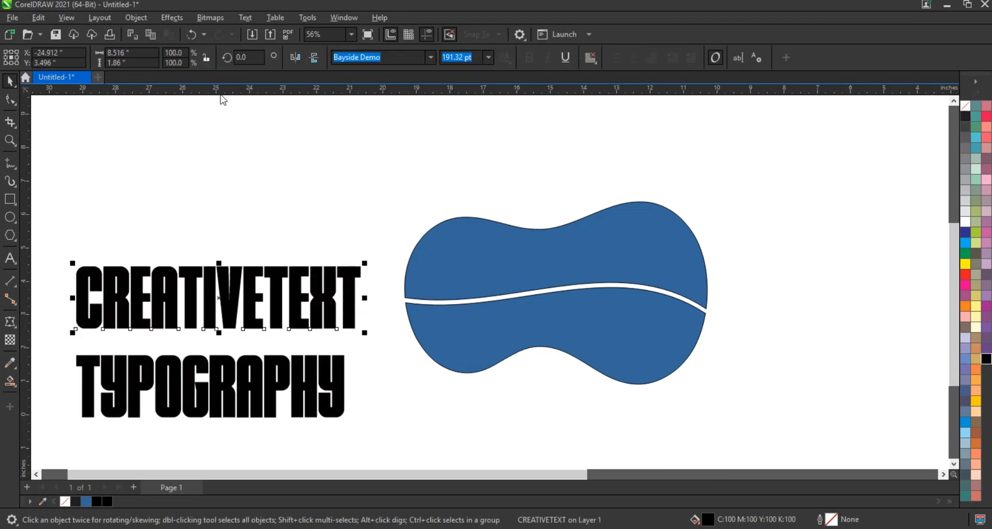
left_click(165, 17)
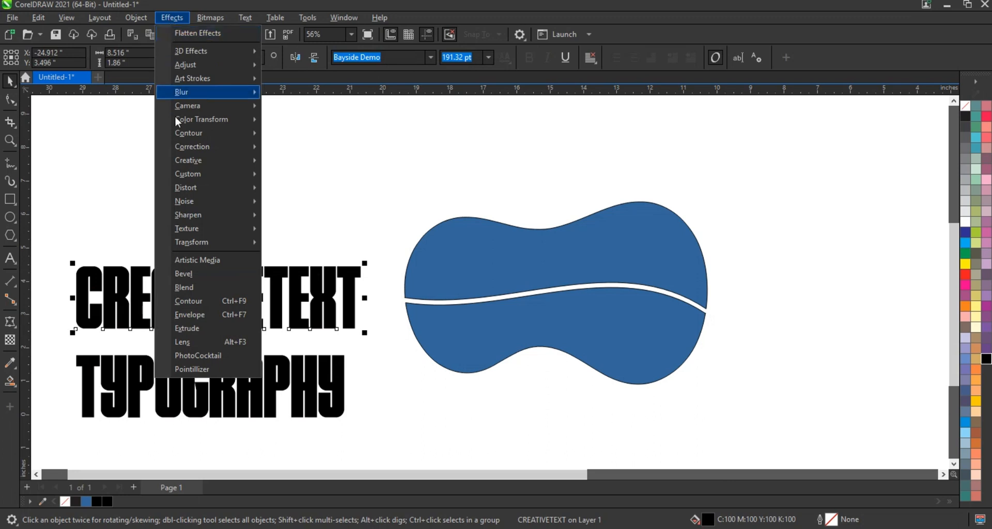
left_click(190, 313)
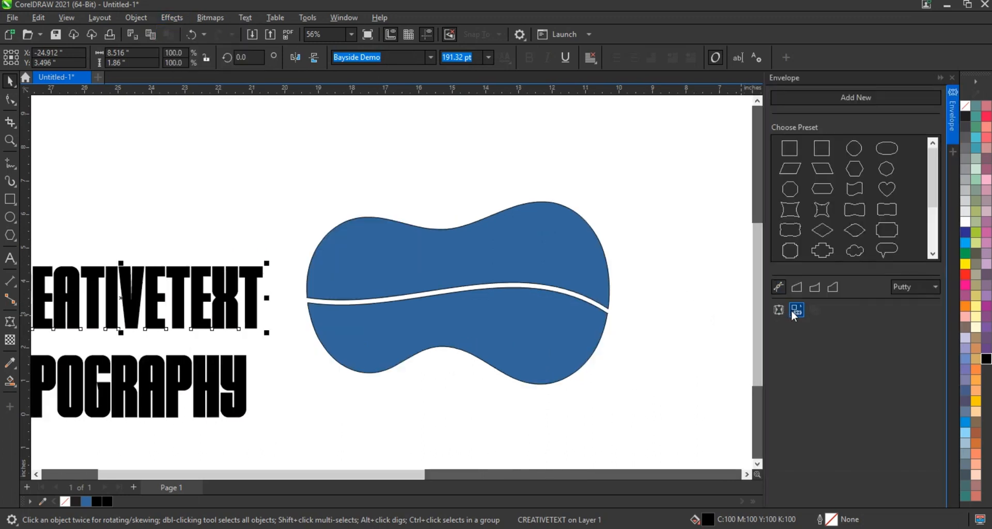
left_click(549, 271)
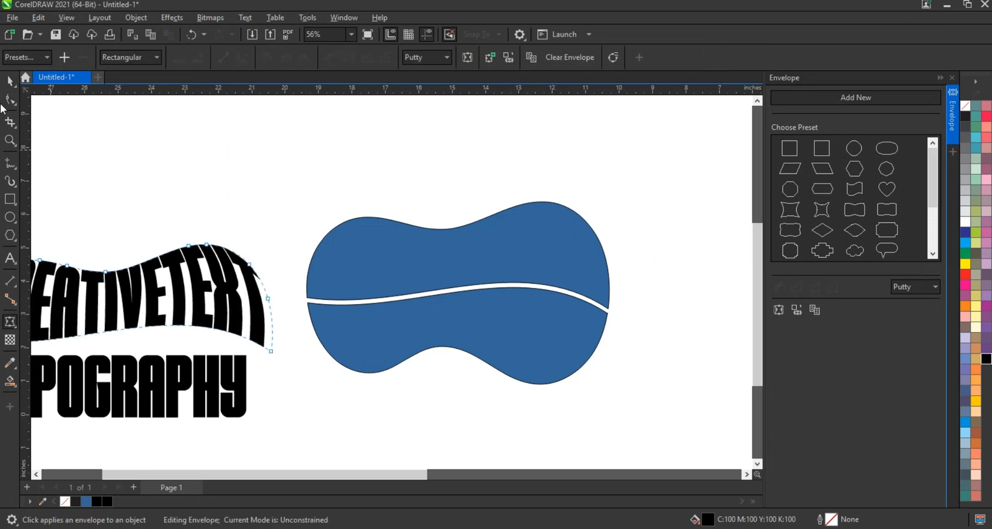
Align the warped CREATIVETEXT to the horizontal and vertical centre of the upper blue half.
left_click(9, 81)
left_click(318, 244, "shift")
key("c")
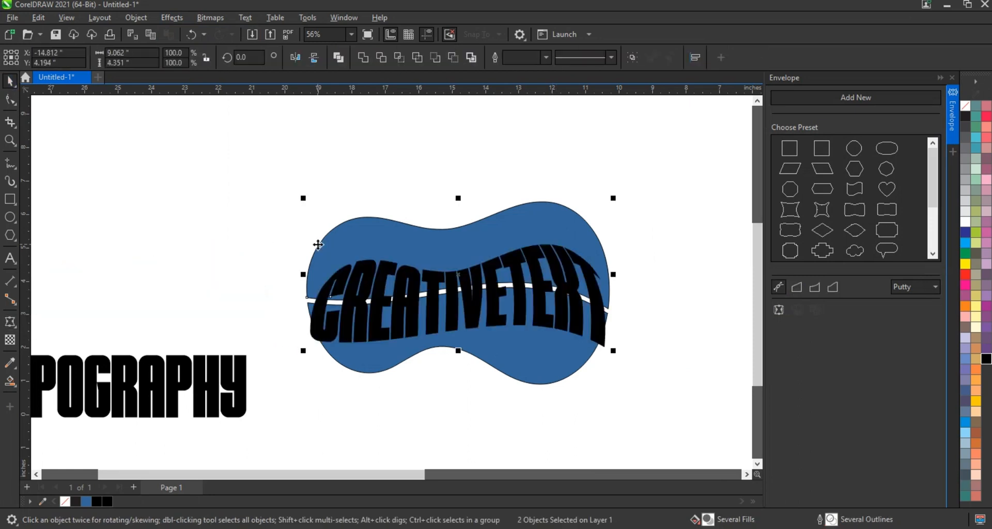
key("e")
left_click(204, 246)
Apply an envelope to TYPOGRAPHY that takes its shape from the lower blue half.
left_click(230, 387)
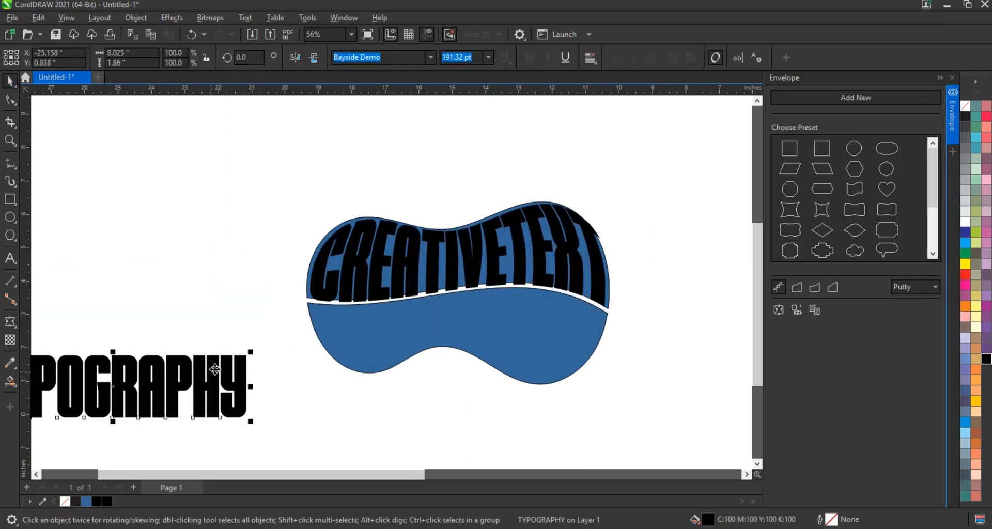
left_click(779, 312)
left_click(518, 351)
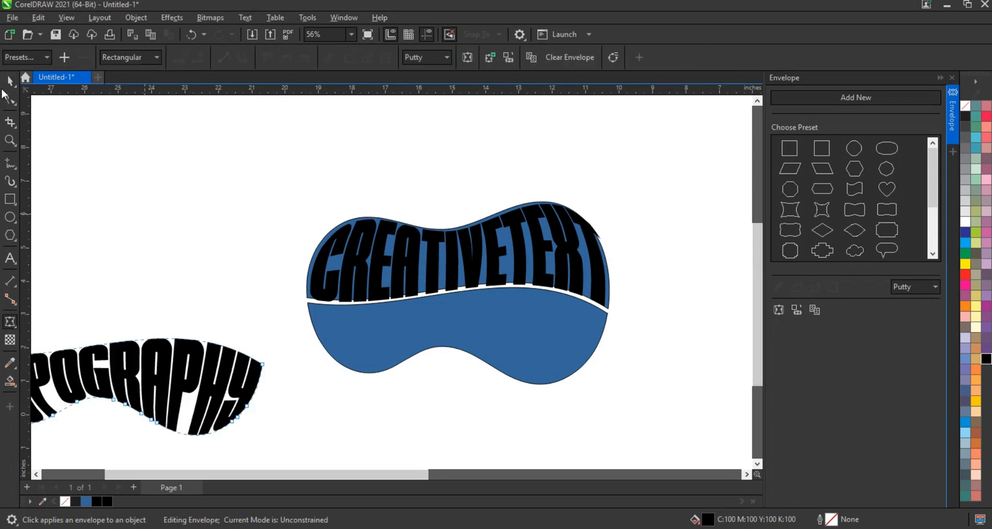
Align the warped TYPOGRAPHY to the horizontal and vertical centre of the lower blue half.
key("space")
left_click(451, 328, "shift")
key("c")
key("e")
left_click(219, 357)
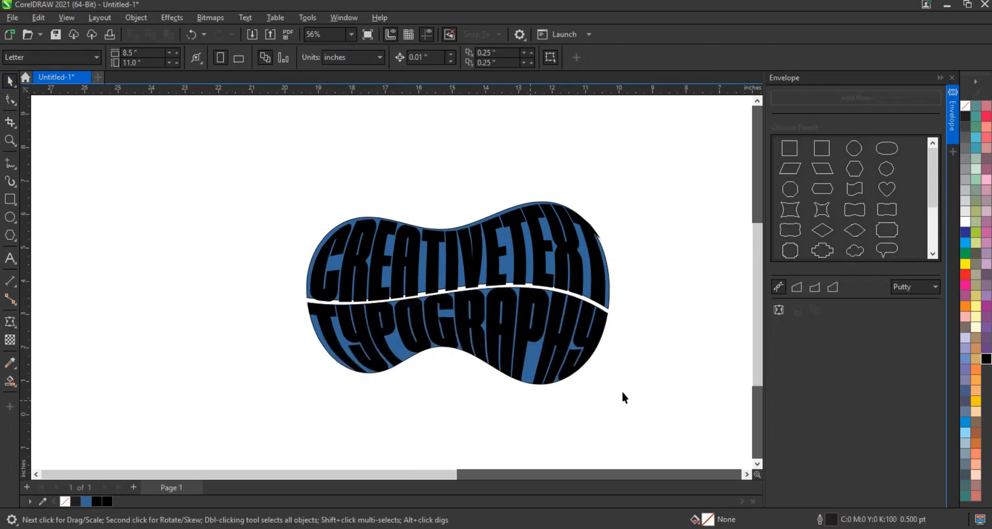
Delete both blue halves behind the warped words and close the envelope settings.
left_click(609, 304)
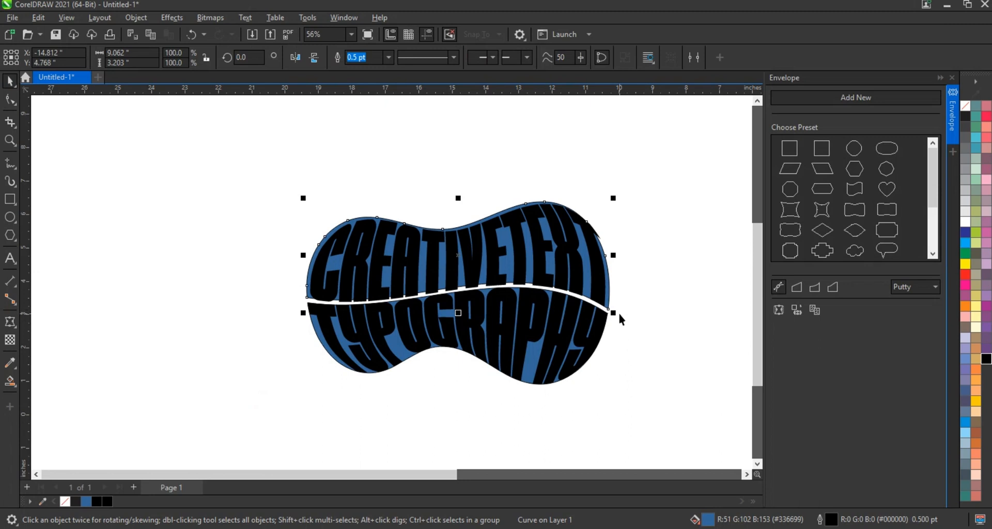
key("Delete")
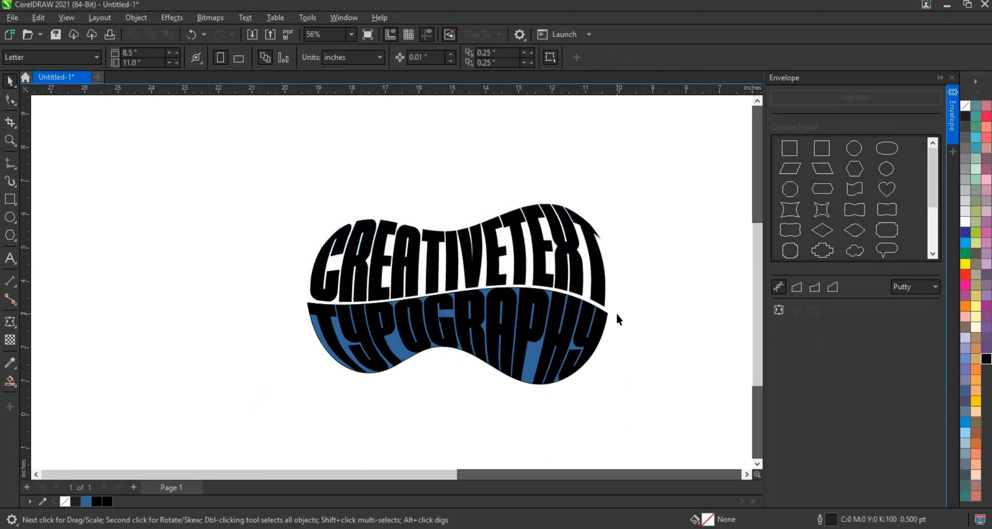
left_click(411, 359)
key("Delete")
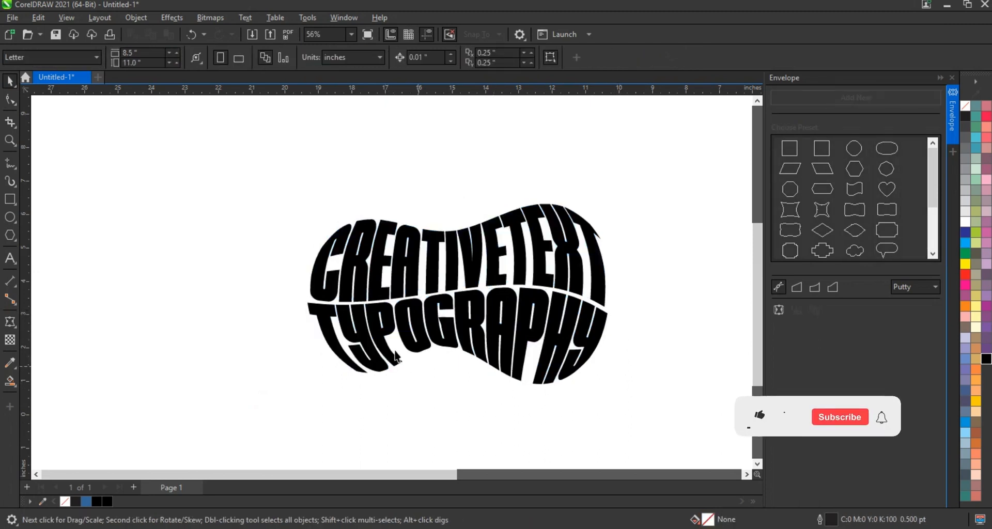
left_click(953, 77)
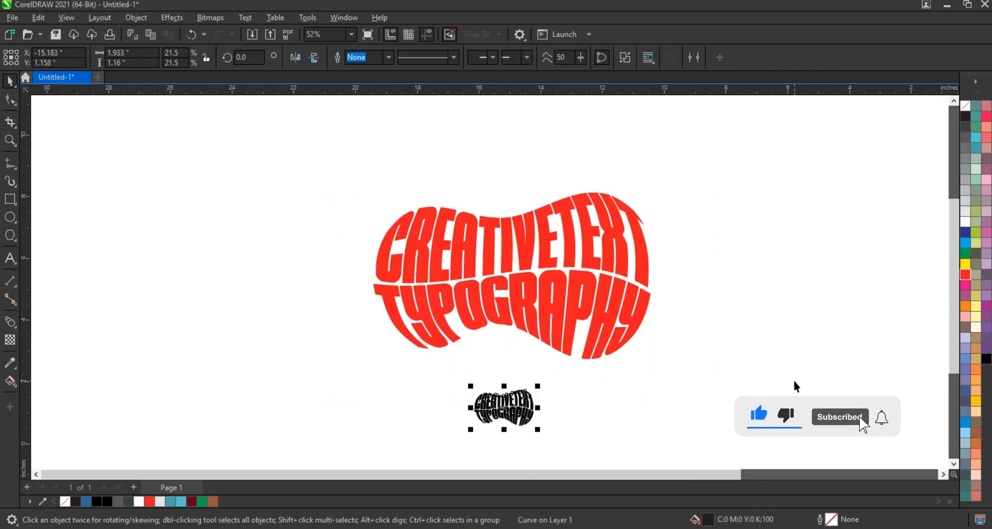
Blend the large red lettering with the small black copy below it.
left_click(104, 389)
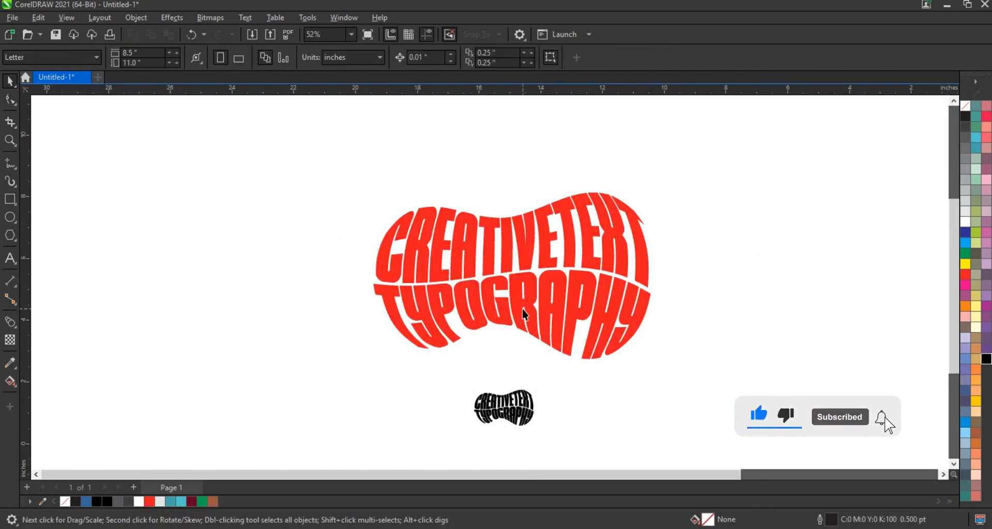
key("Tab")
left_click(10, 322)
left_click_drag(512, 275, 497, 412)
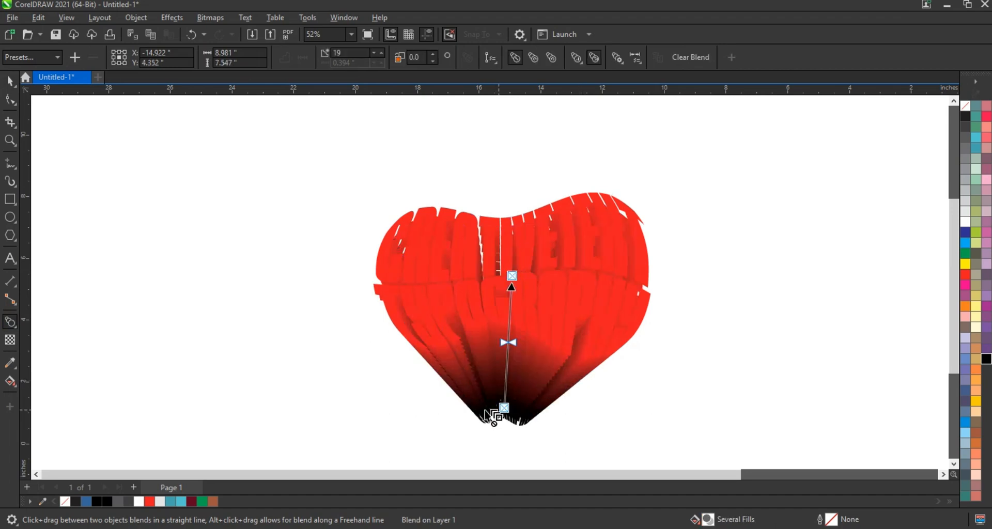
Move the small black copy up to the middle of the red lettering and set the blend to 100 steps.
left_click_drag(507, 401, 509, 312)
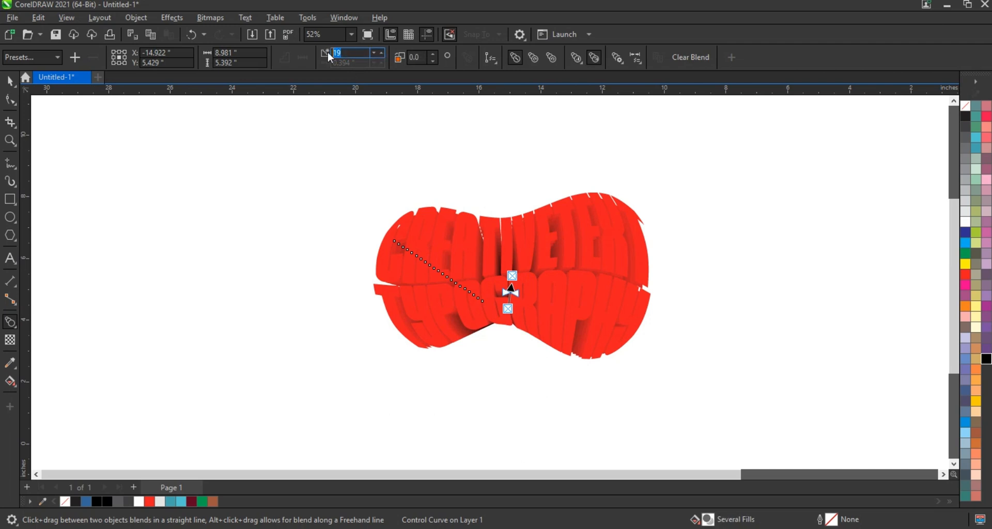
type("1")
key("Return")
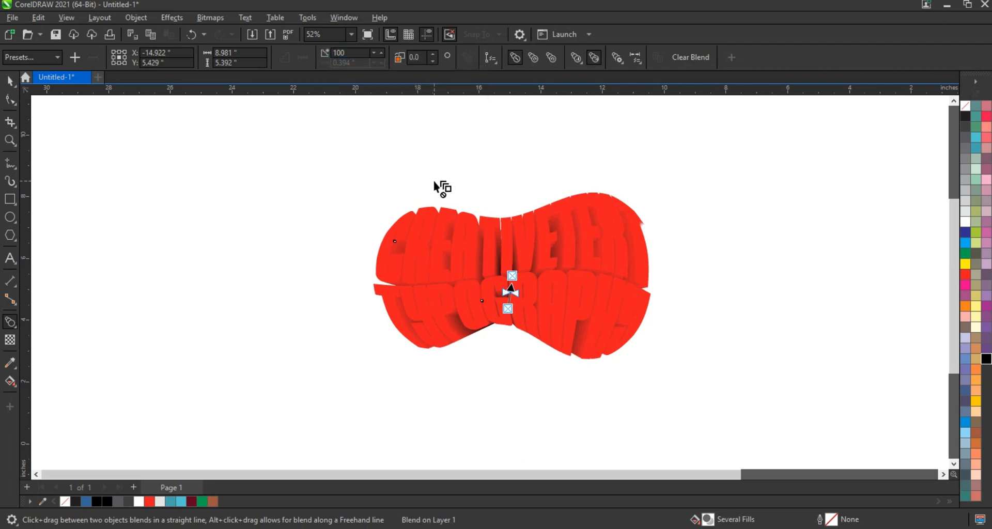
Separate the front lettering from the blend and fill it with orange (C:0 M:81 Y:81 K:0).
left_click(11, 142)
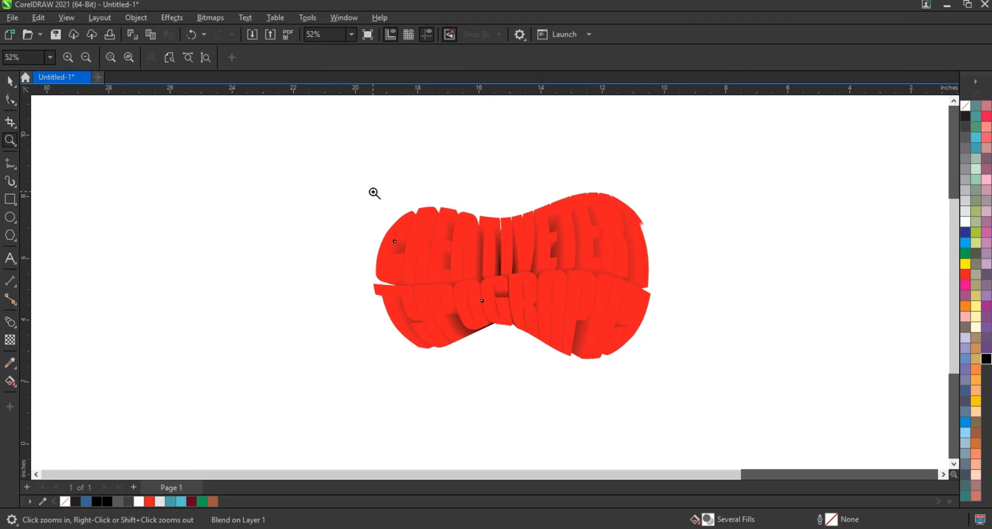
left_click_drag(360, 192, 675, 361)
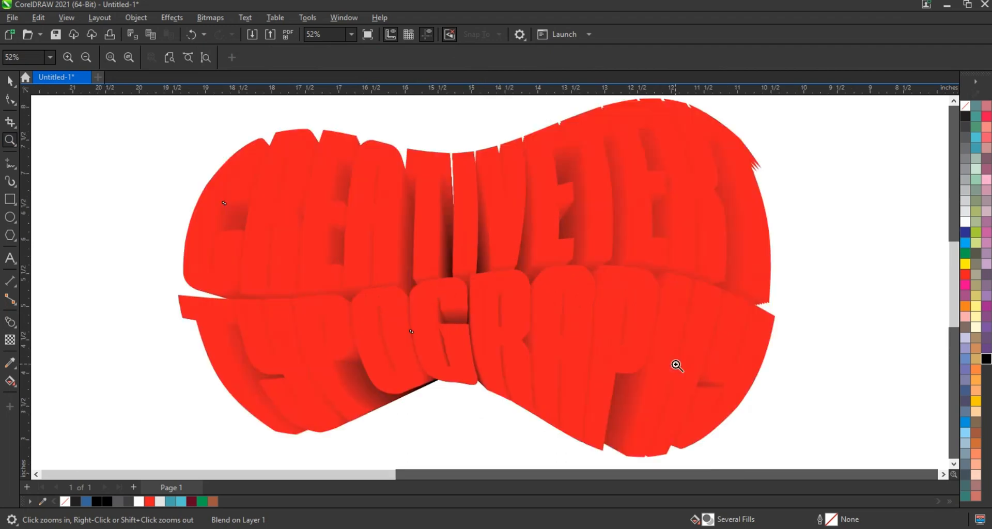
left_click(10, 81)
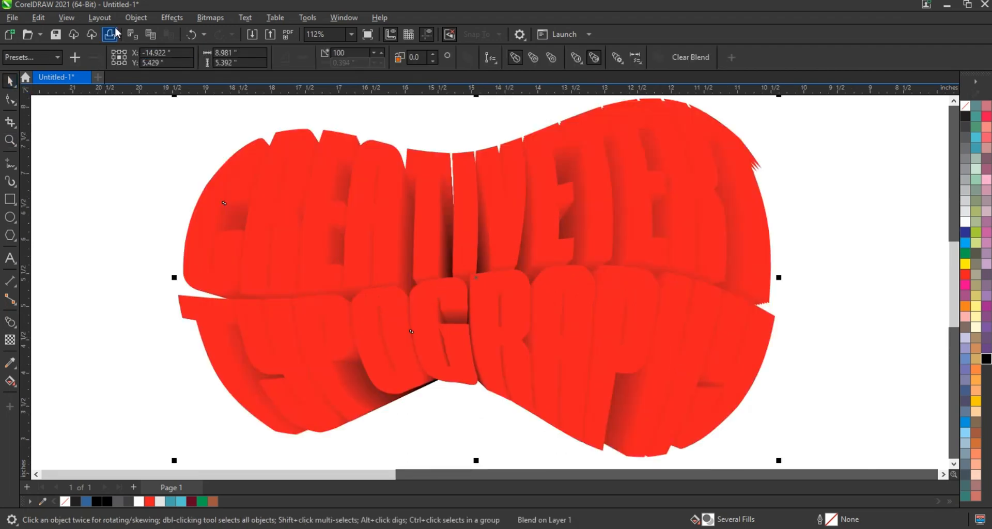
left_click(127, 18)
left_click(181, 305)
left_click(109, 237)
left_click(577, 262)
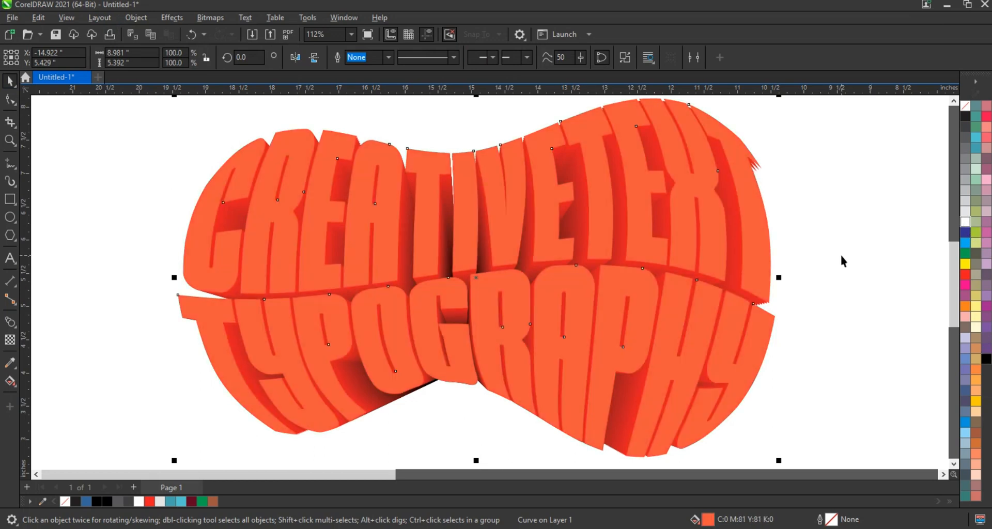
left_click(833, 284)
scroll(822, 295, "down", 2)
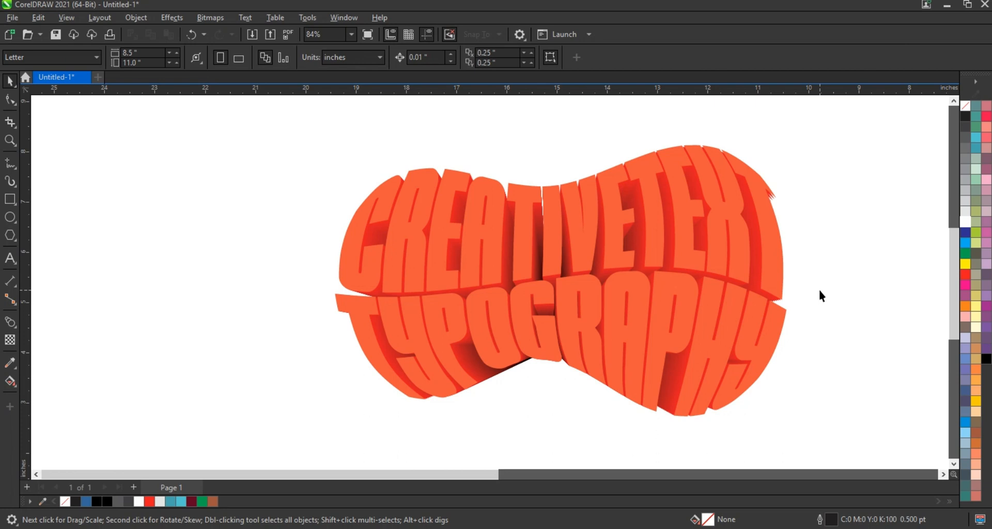
scroll(820, 291, "up", 2)
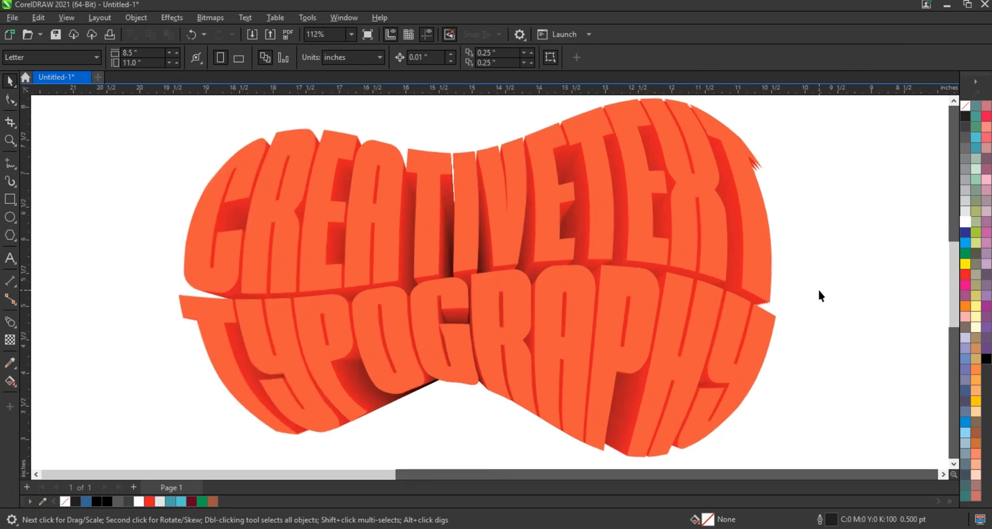